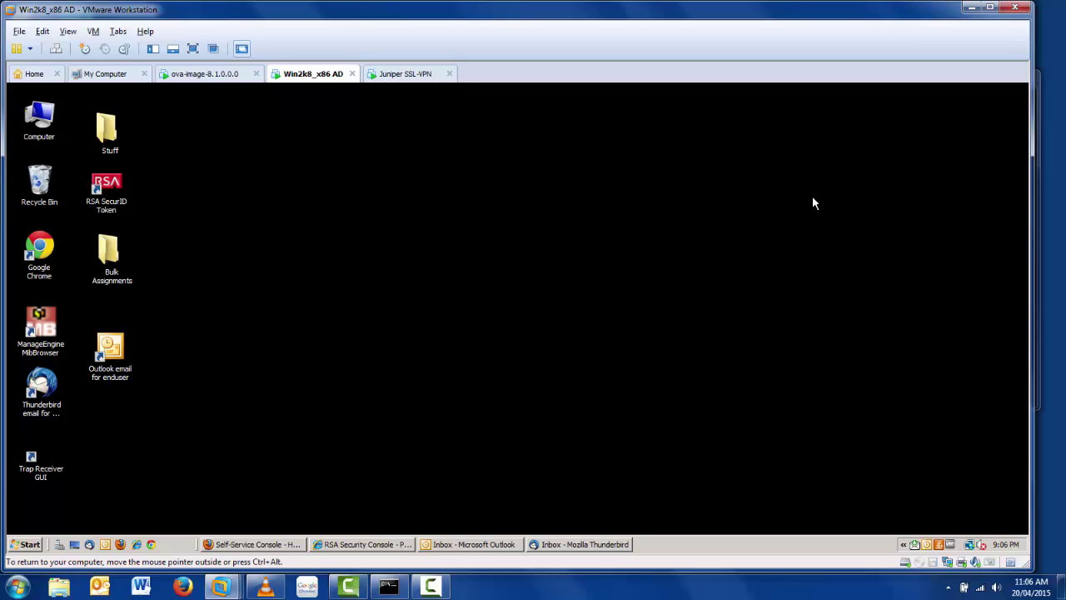
# Step: Enter the user's ID, then the account password on the Secure Logon page
pyautogui.click(289, 543)
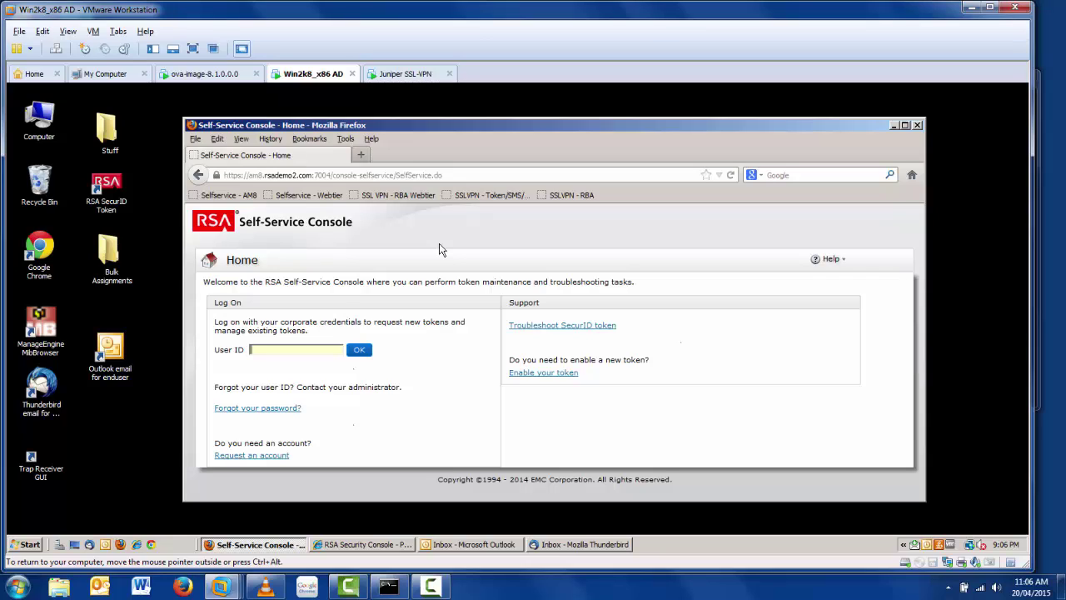
pyautogui.press('Return')
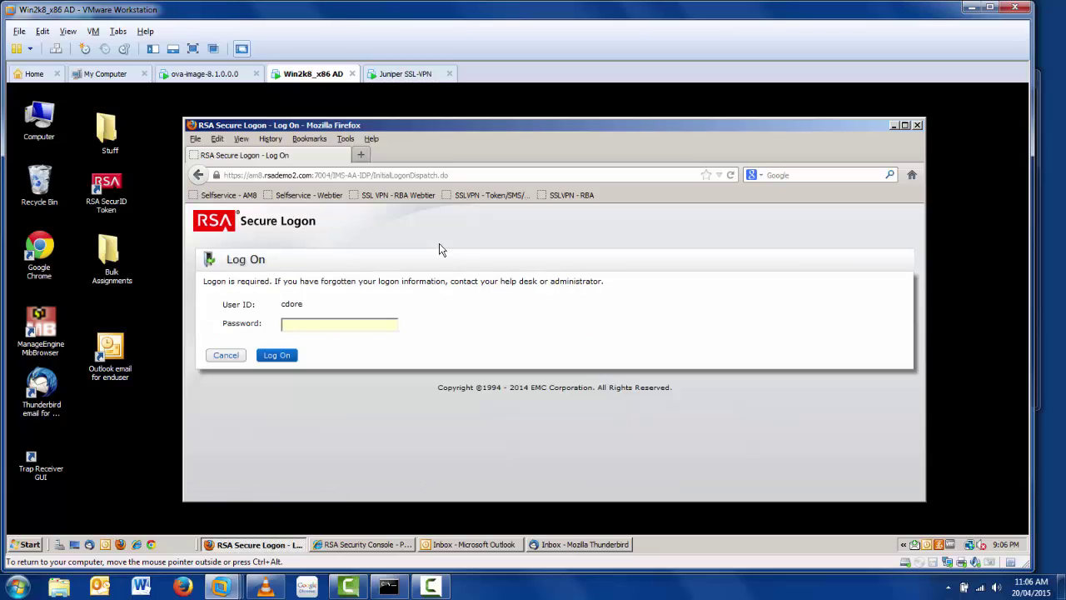
pyautogui.write('•••••••••')
# Step: Log on and request a new Software token, choosing Droid with Dynamic Seed, then scroll to Create Your PIN
pyautogui.press('Return')
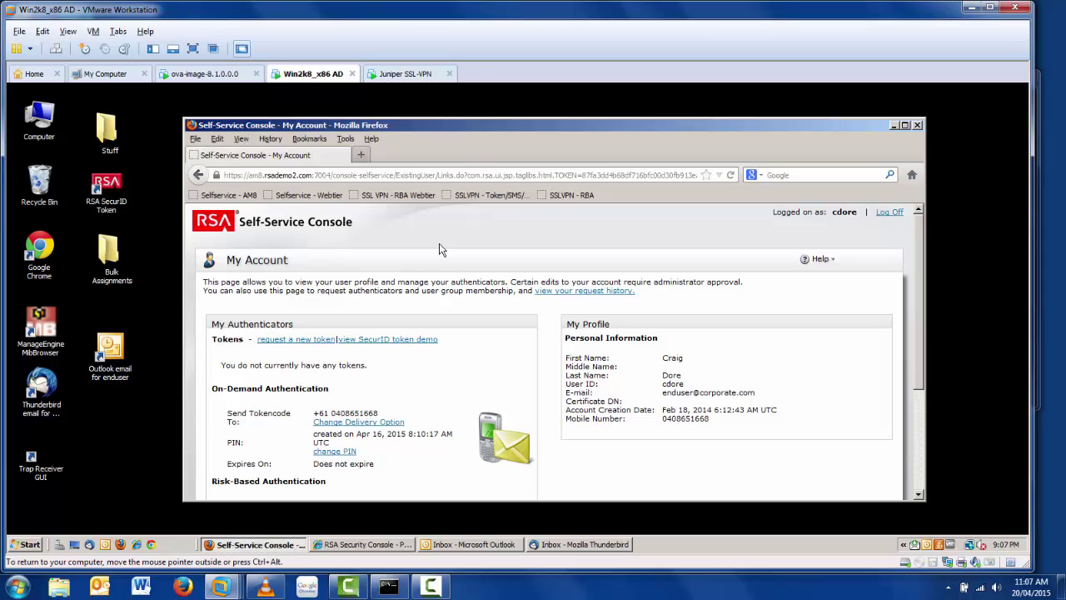
pyautogui.click(310, 345)
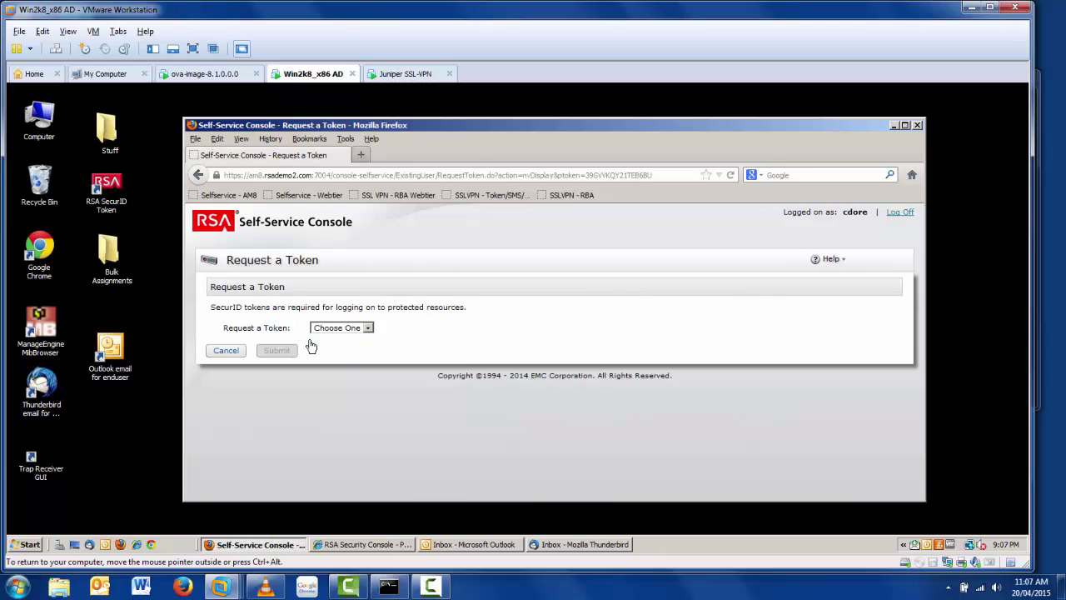
pyautogui.click(367, 327)
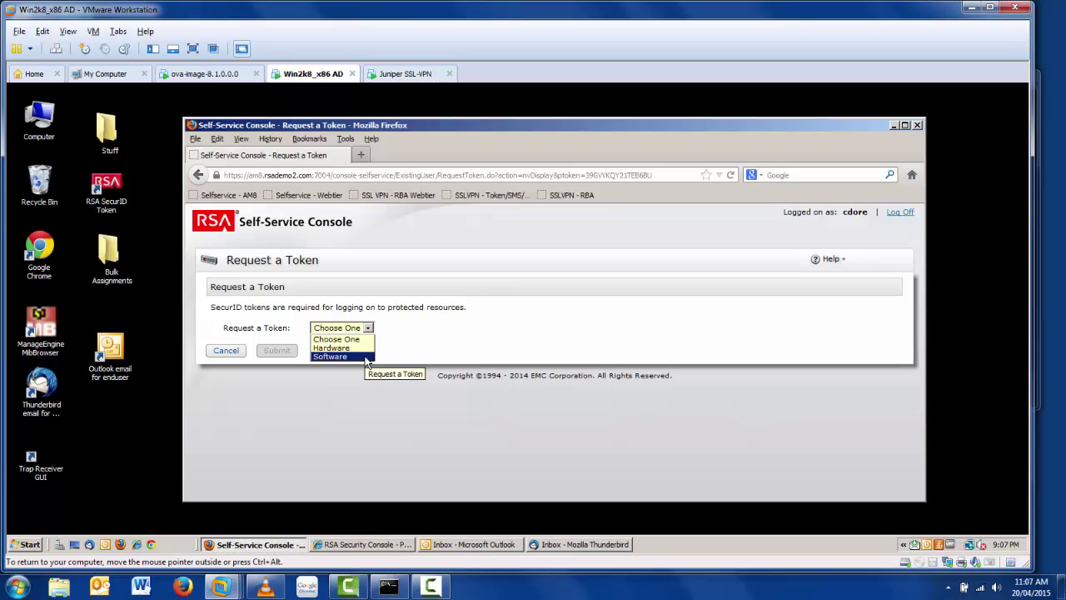
pyautogui.click(366, 358)
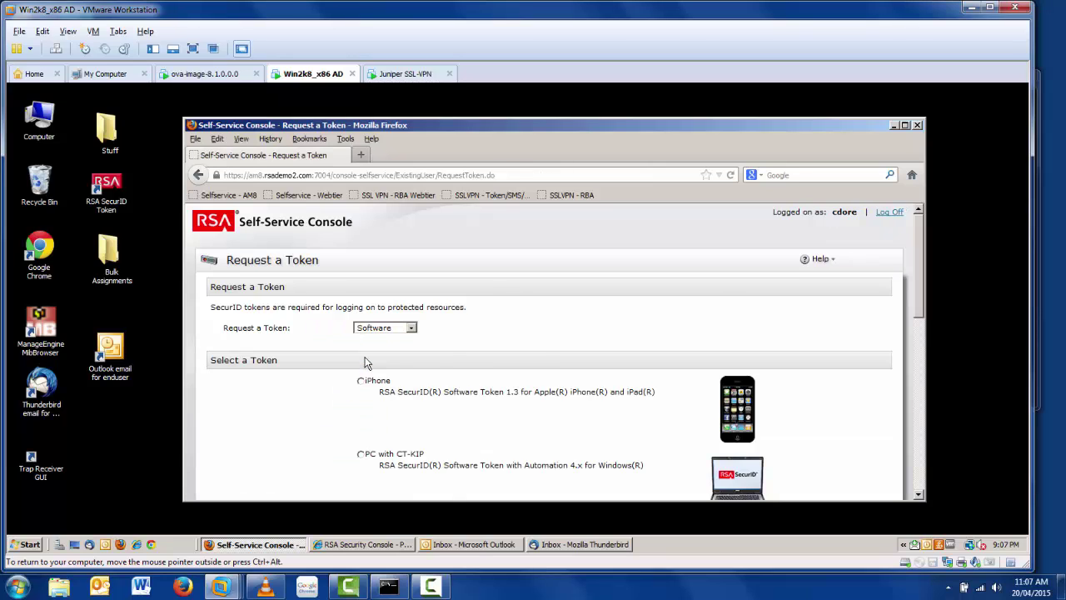
pyautogui.scroll(-4, 364, 363)
pyautogui.click(361, 428)
pyautogui.scroll(-5, 524, 410)
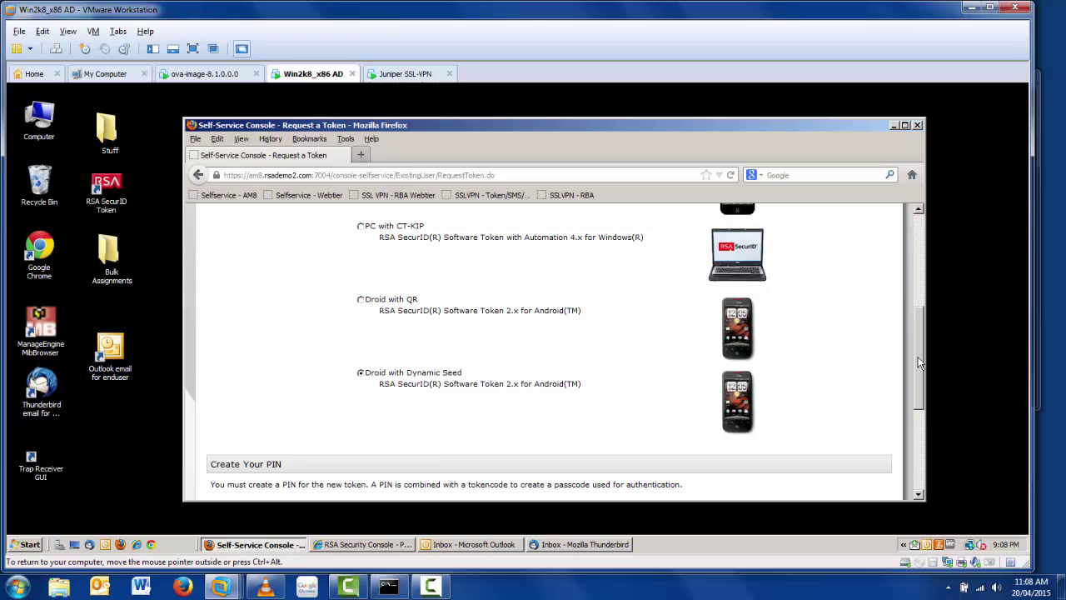
pyautogui.moveTo(919, 362); pyautogui.dragTo(913, 444)
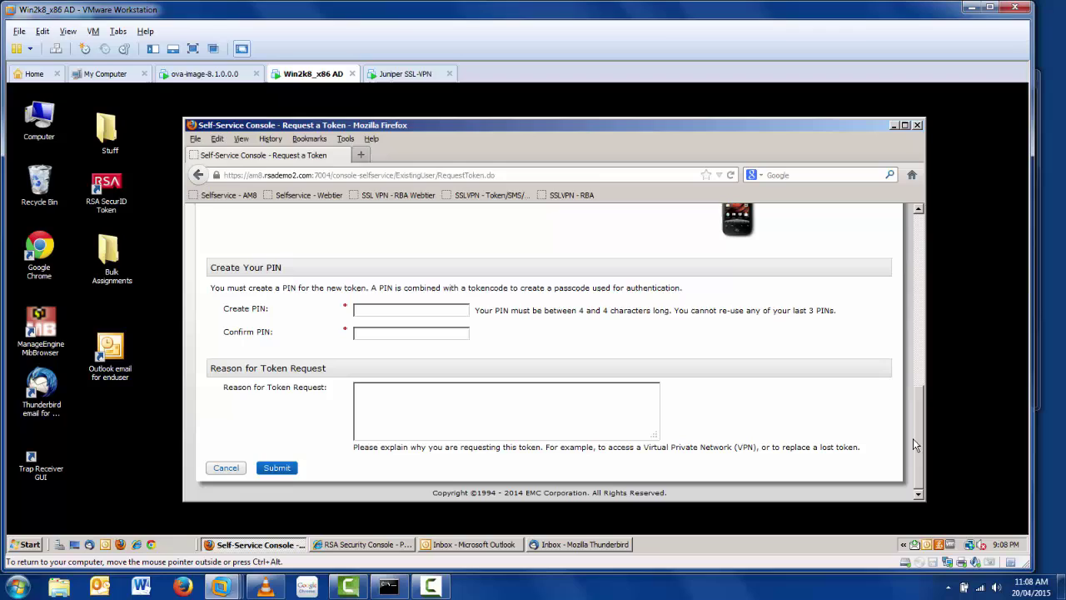
pyautogui.click(417, 312)
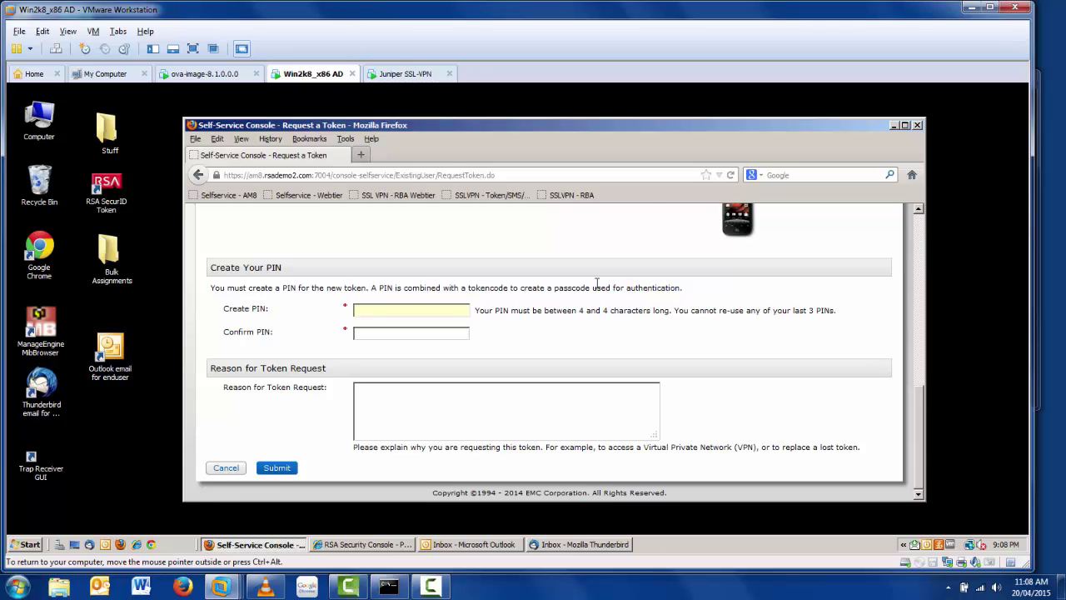
pyautogui.write('1234')
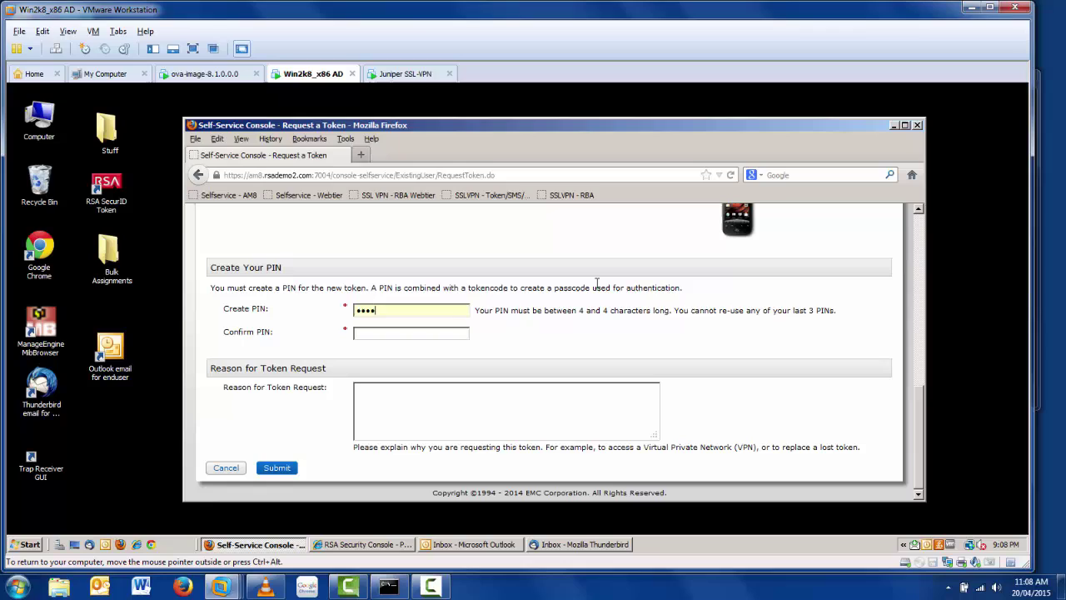
pyautogui.press('Tab')
pyautogui.write('1234')
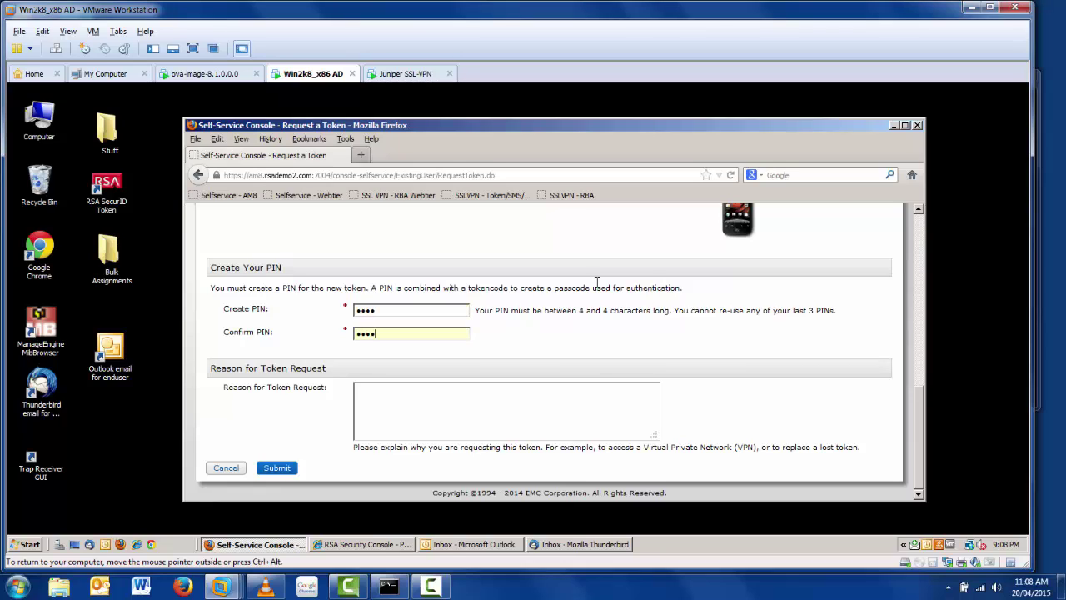
# Step: Give the reason 'Please give me VPN access.' and submit the token request
pyautogui.click(458, 403)
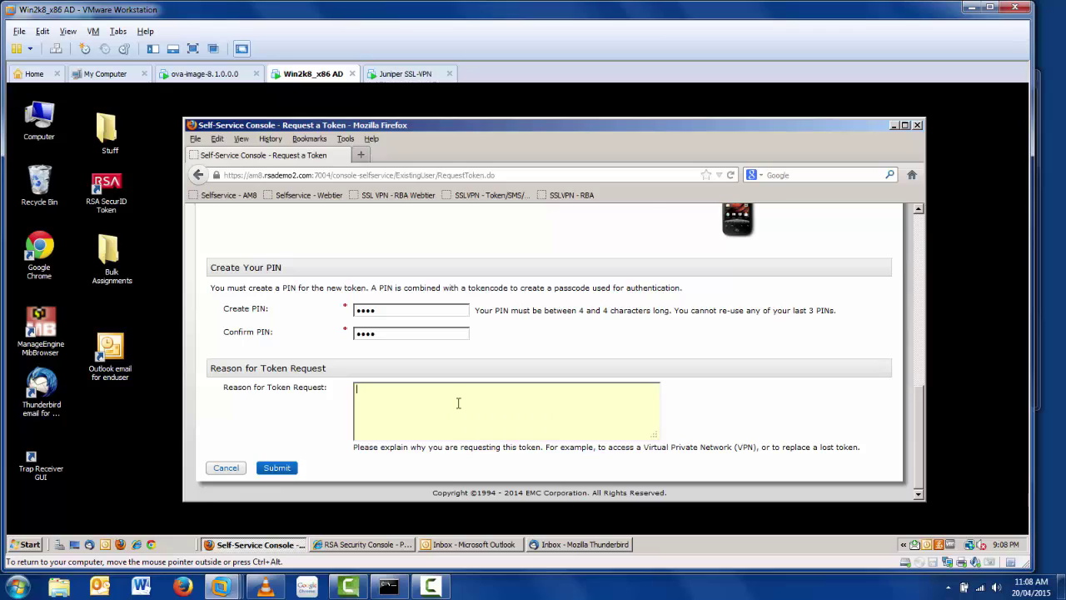
pyautogui.write('Please give ')
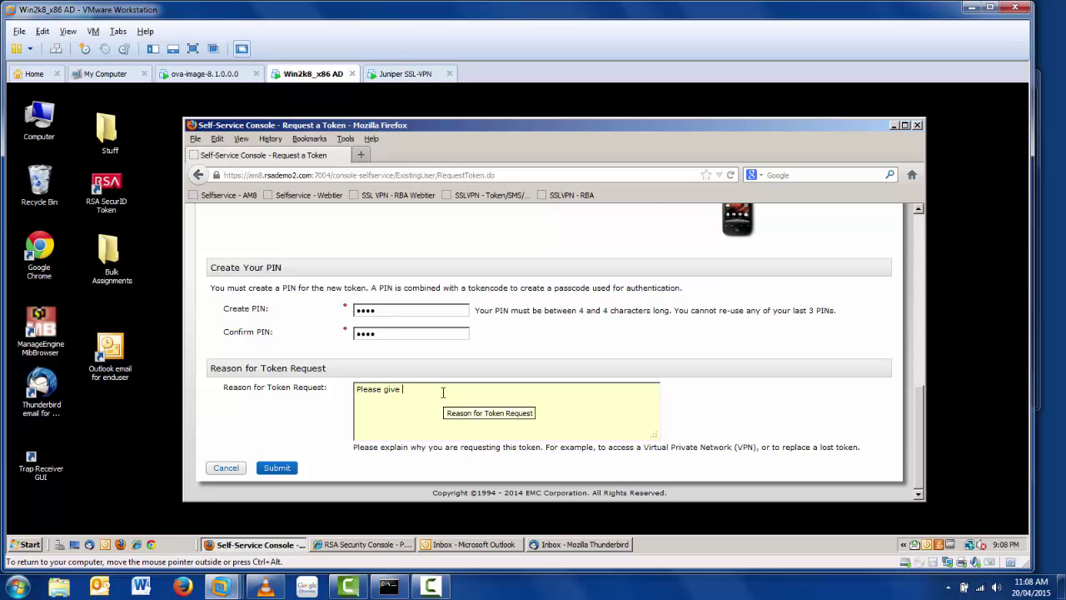
pyautogui.write('me VPN access.')
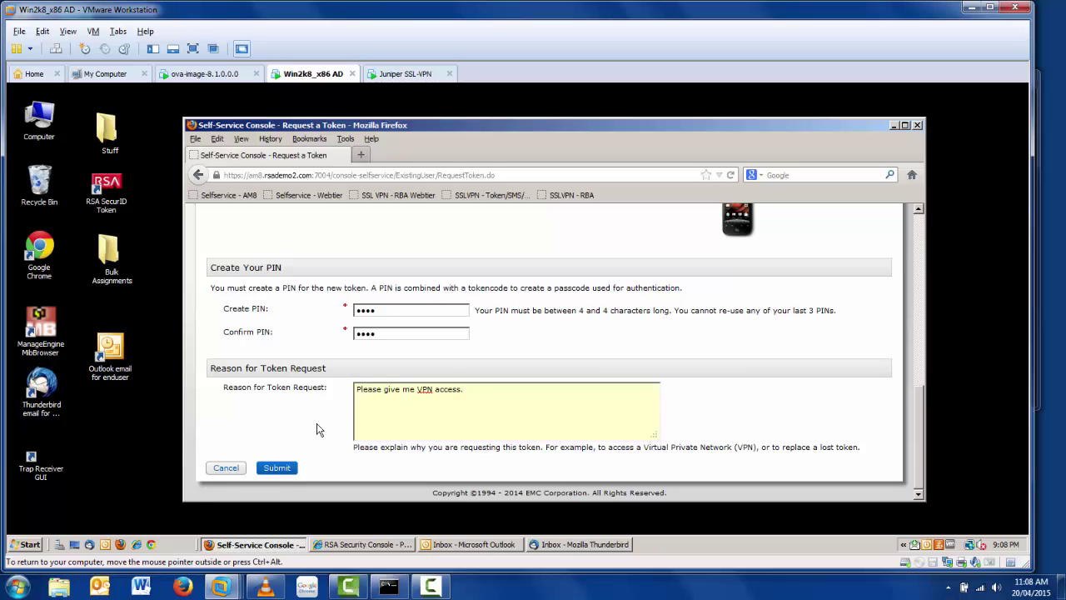
pyautogui.click(283, 469)
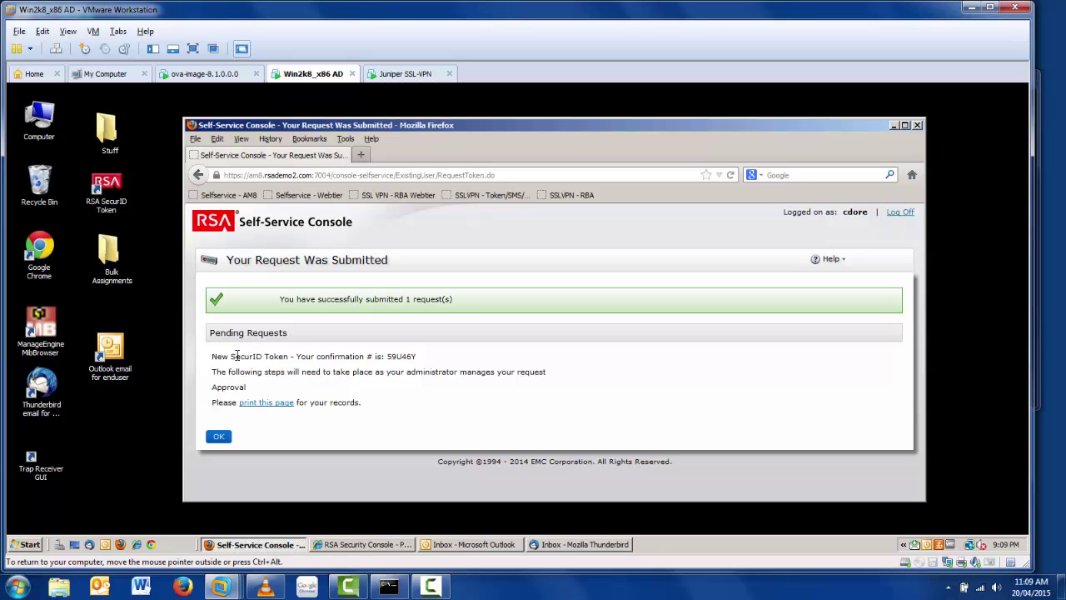
# Step: Acknowledge the submission, view the pending request's confirmation number, and return to My Account
pyautogui.click(219, 438)
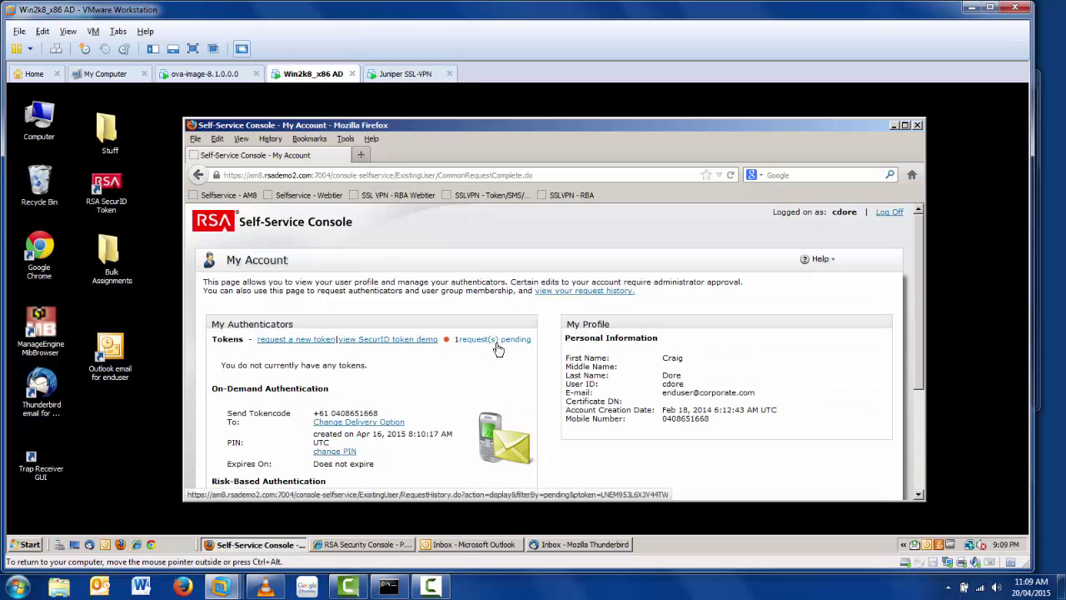
pyautogui.click(496, 342)
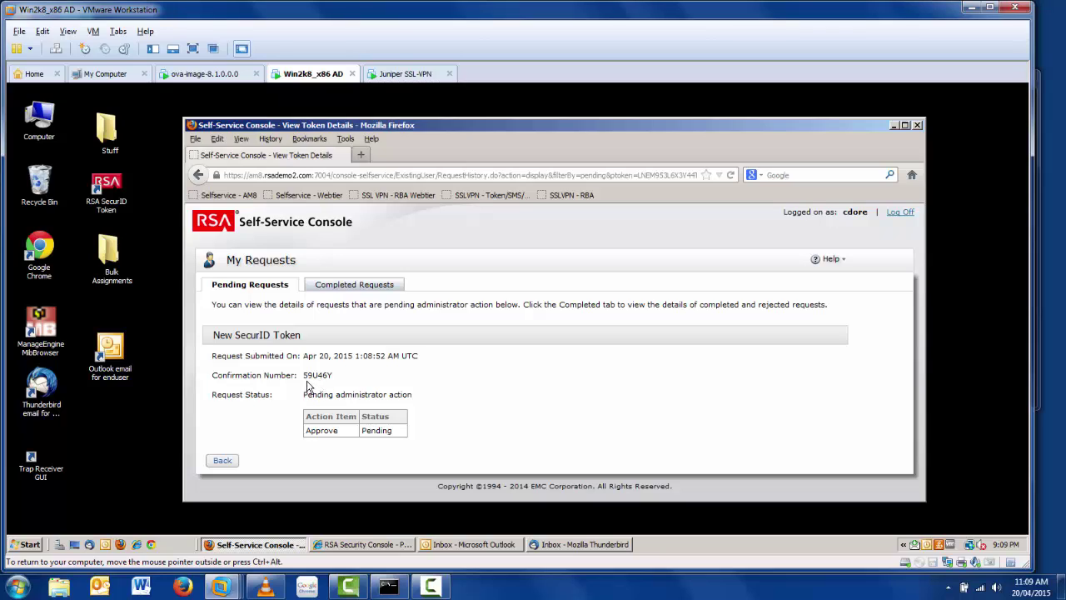
pyautogui.moveTo(302, 375); pyautogui.dragTo(338, 378)
pyautogui.click(215, 462)
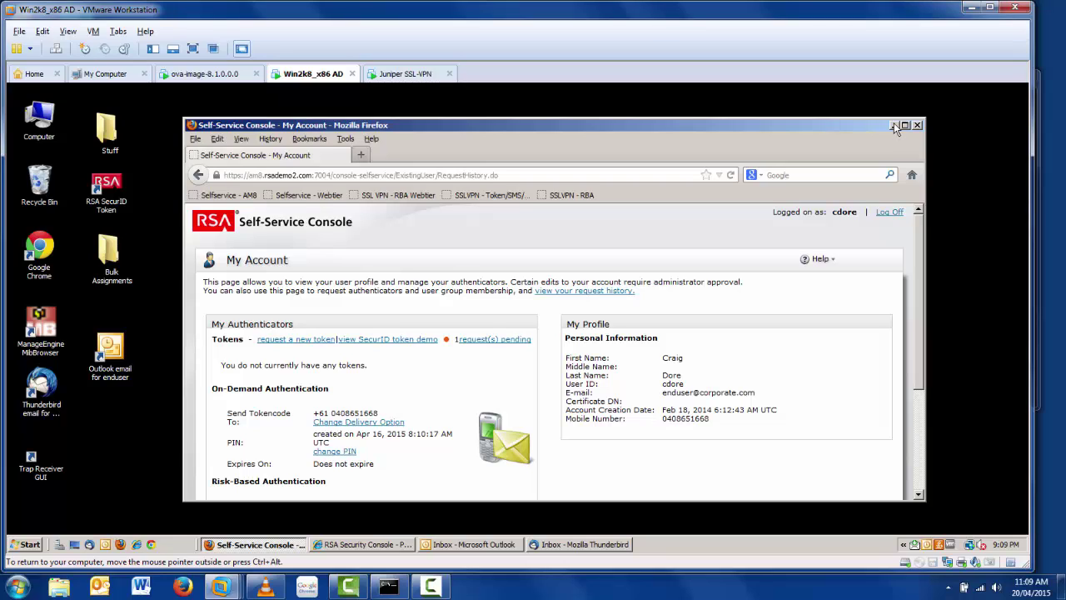
# Step: Minimize Firefox and bring up the Outlook inbox showing the token request notification
pyautogui.click(893, 125)
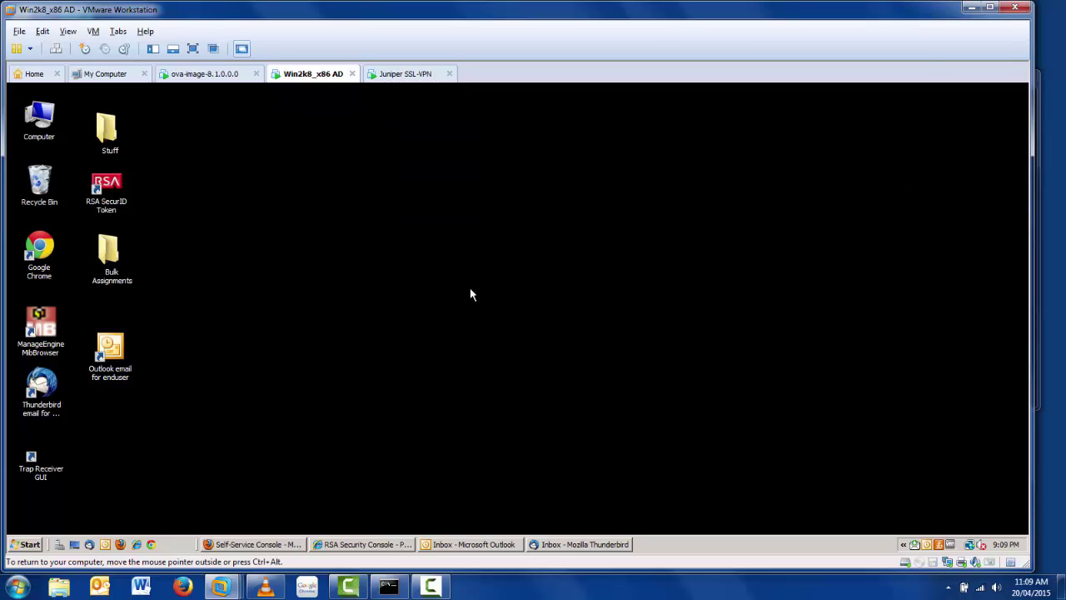
pyautogui.click(459, 546)
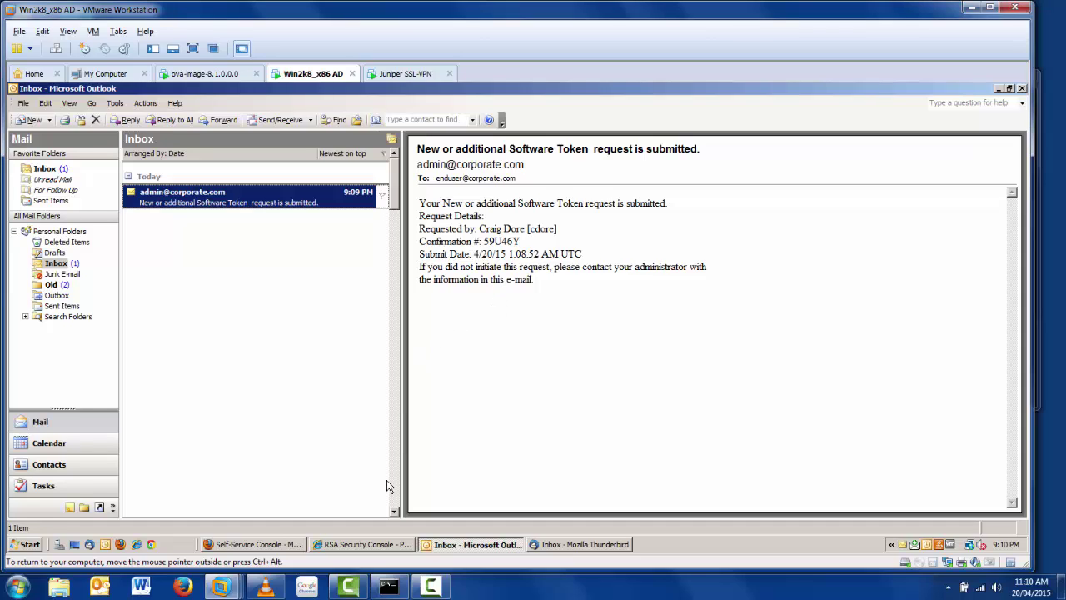
# Step: In the RSA Security Console, search Provisioning Requests and open the pending New SecurID Token request
pyautogui.click(998, 89)
pyautogui.click(372, 546)
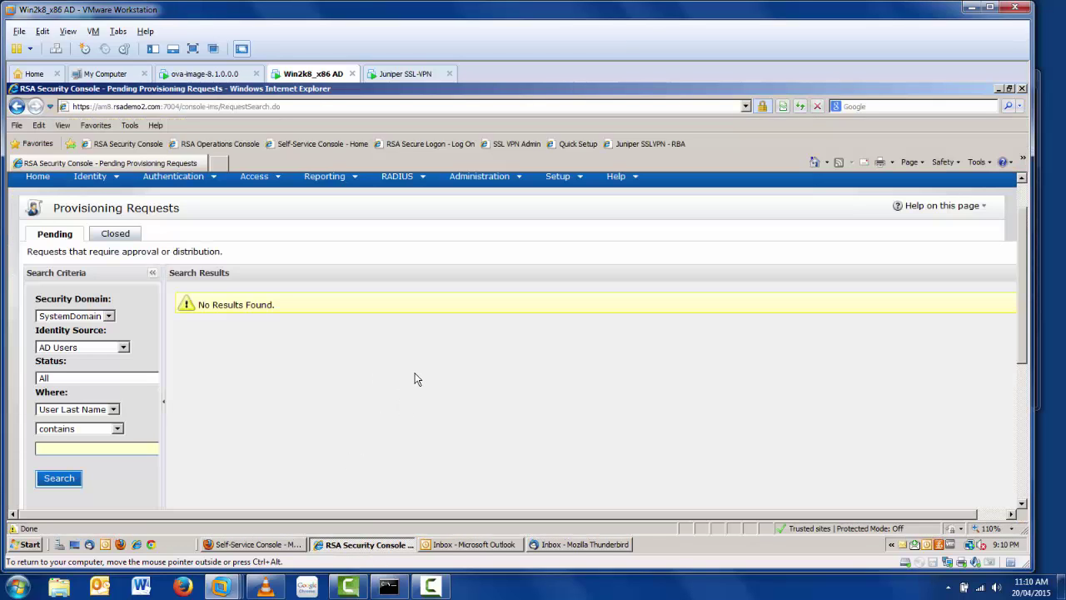
pyautogui.scroll(1, 415, 379)
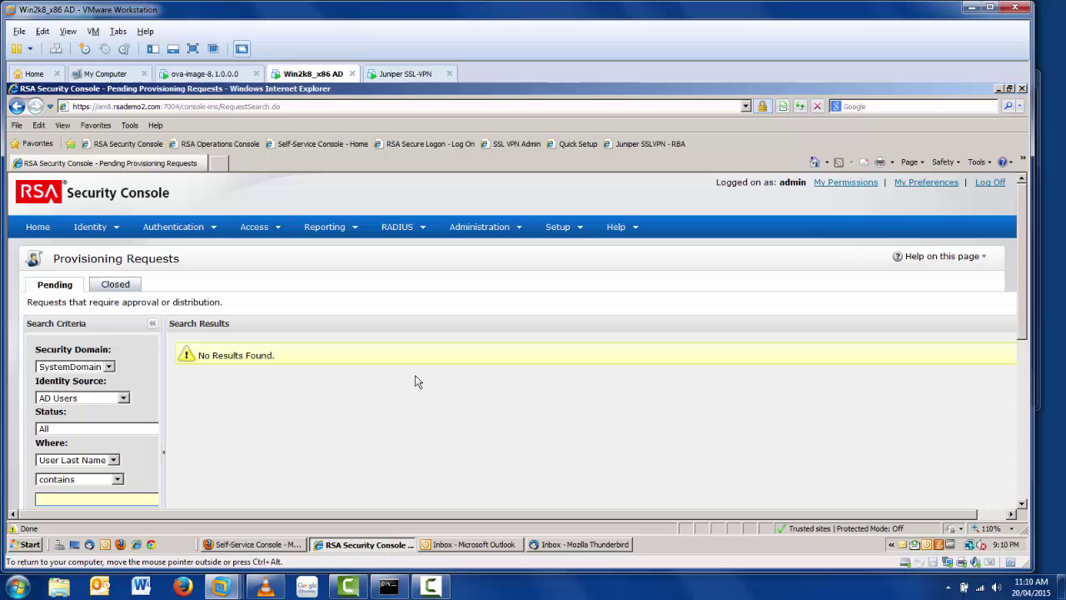
pyautogui.scroll(-1, 418, 381)
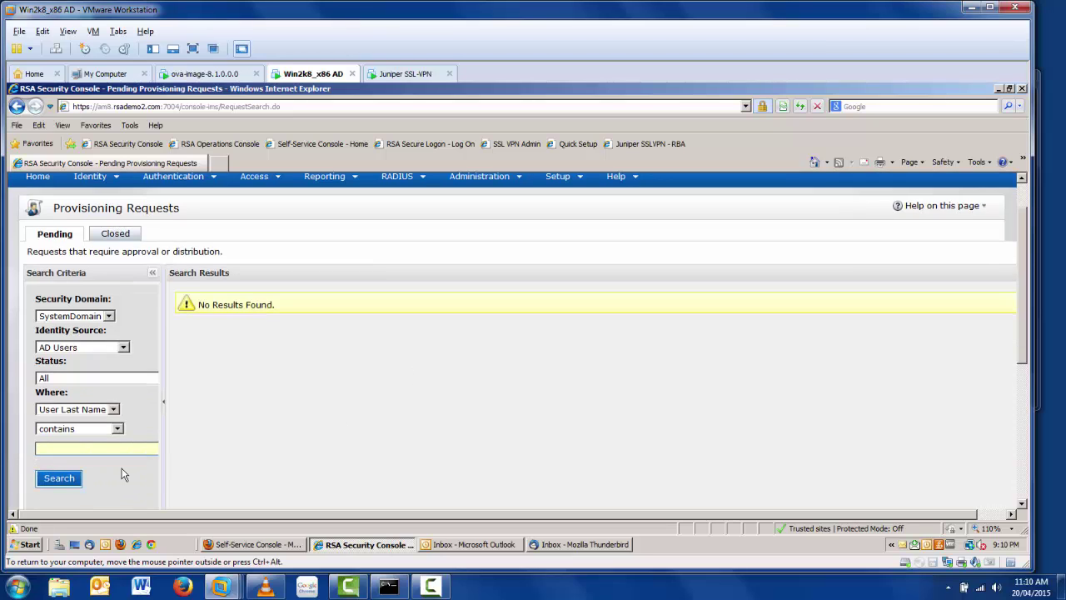
pyautogui.click(58, 478)
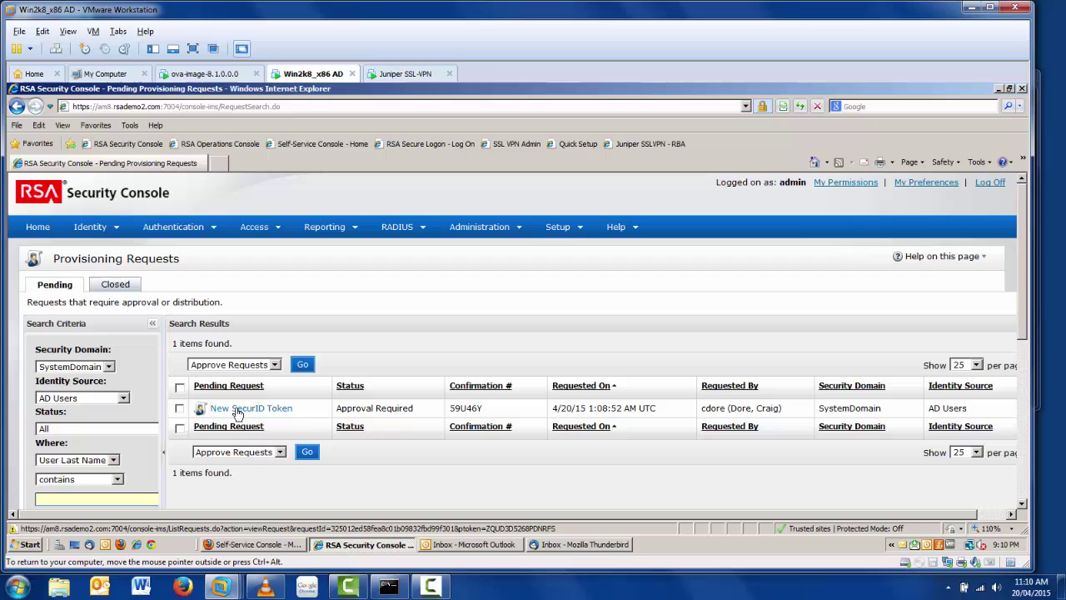
pyautogui.click(237, 409)
# Step: Approve the request with the comment 'Please install this on your android' and submit
pyautogui.scroll(-1, 379, 416)
pyautogui.scroll(-2, 379, 417)
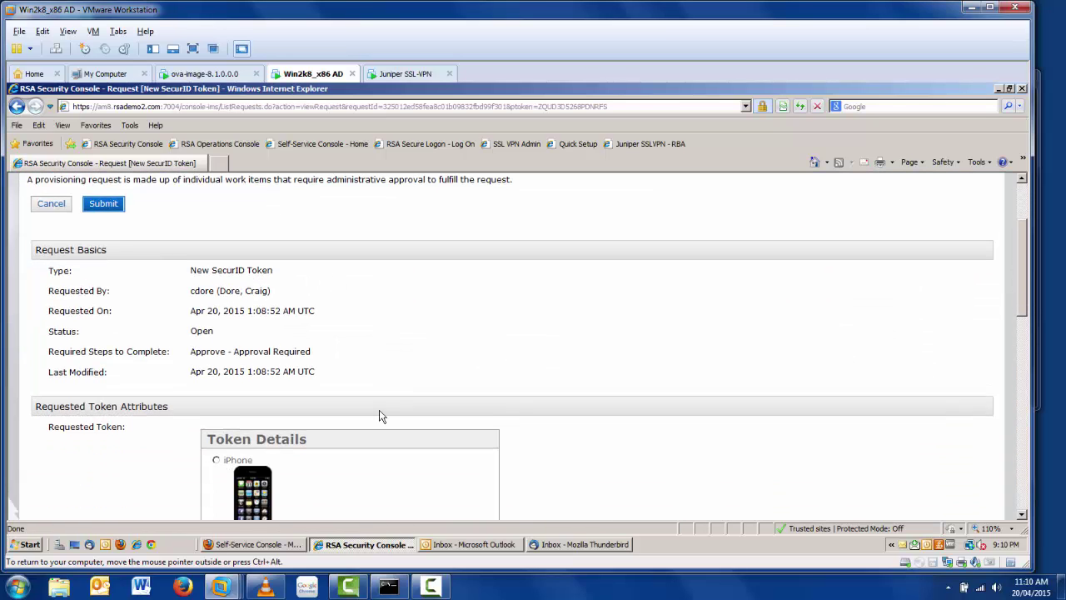
pyautogui.scroll(-1, 605, 423)
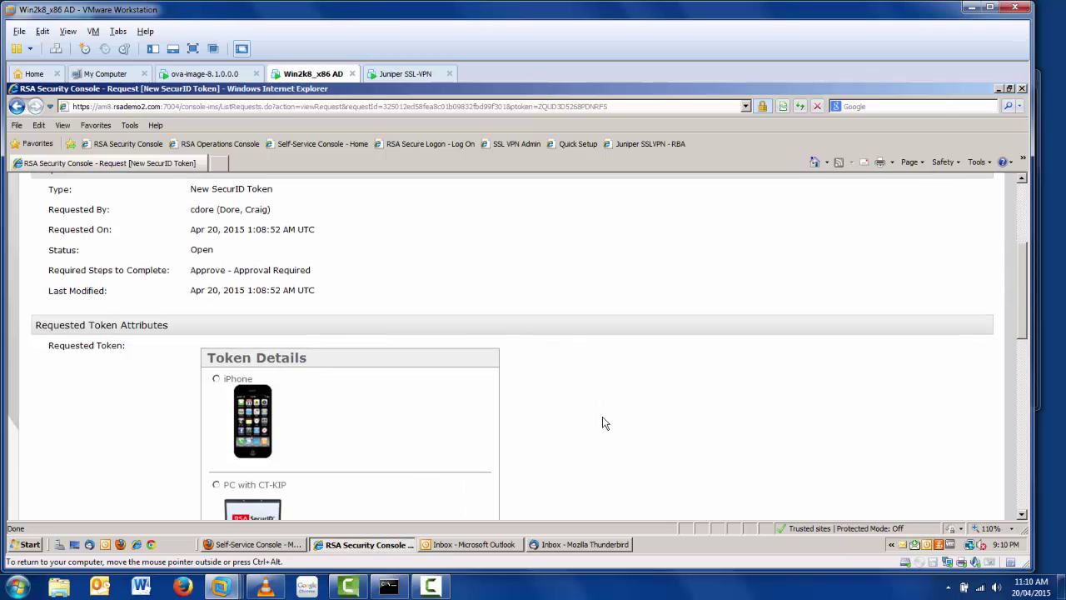
pyautogui.scroll(-8, 605, 423)
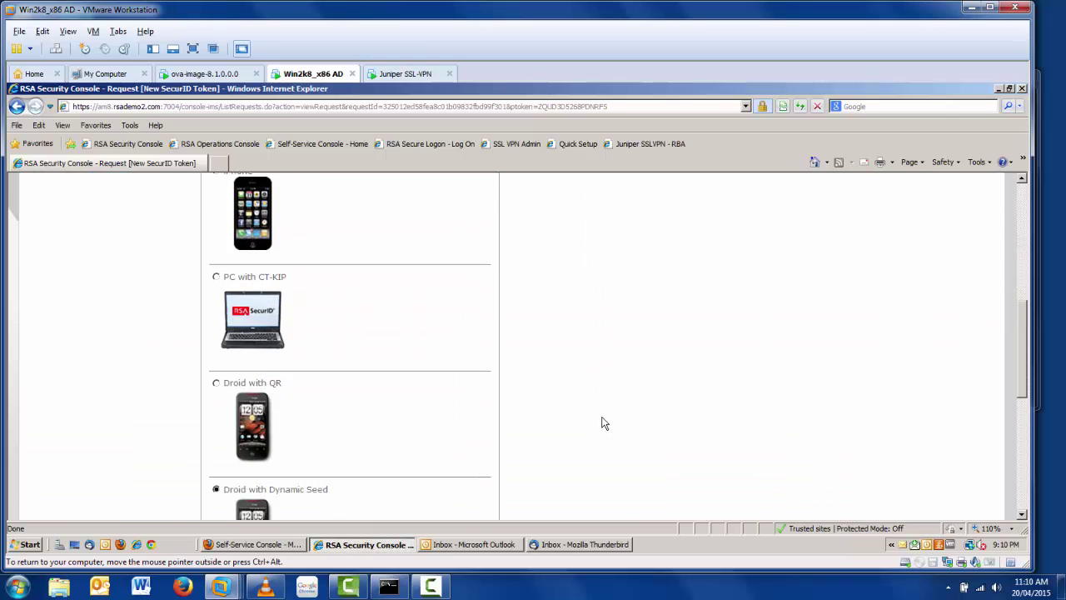
pyautogui.scroll(-2, 601, 421)
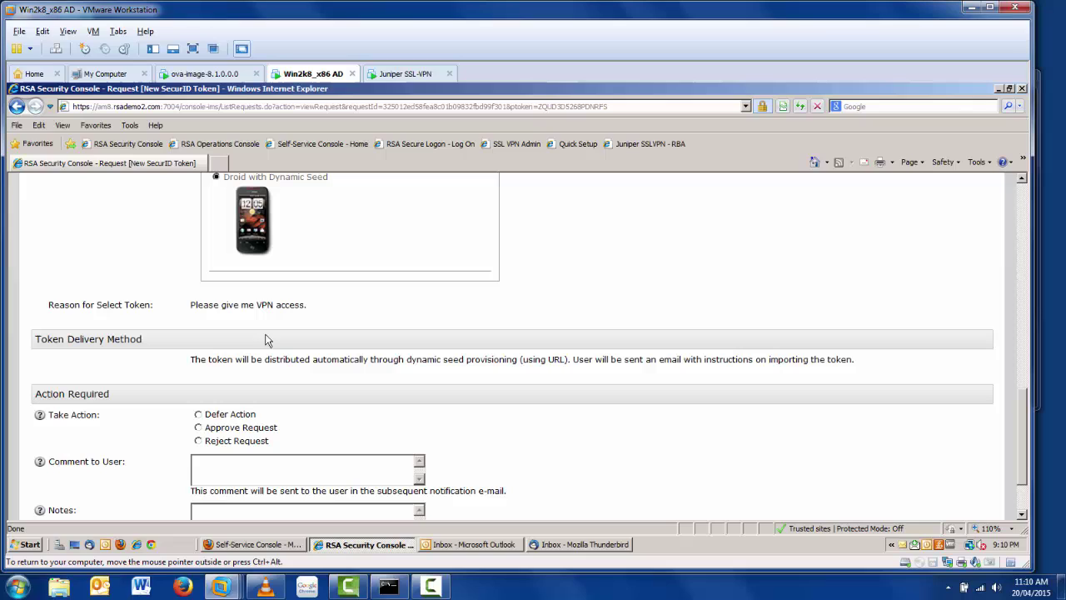
pyautogui.scroll(-2, 516, 405)
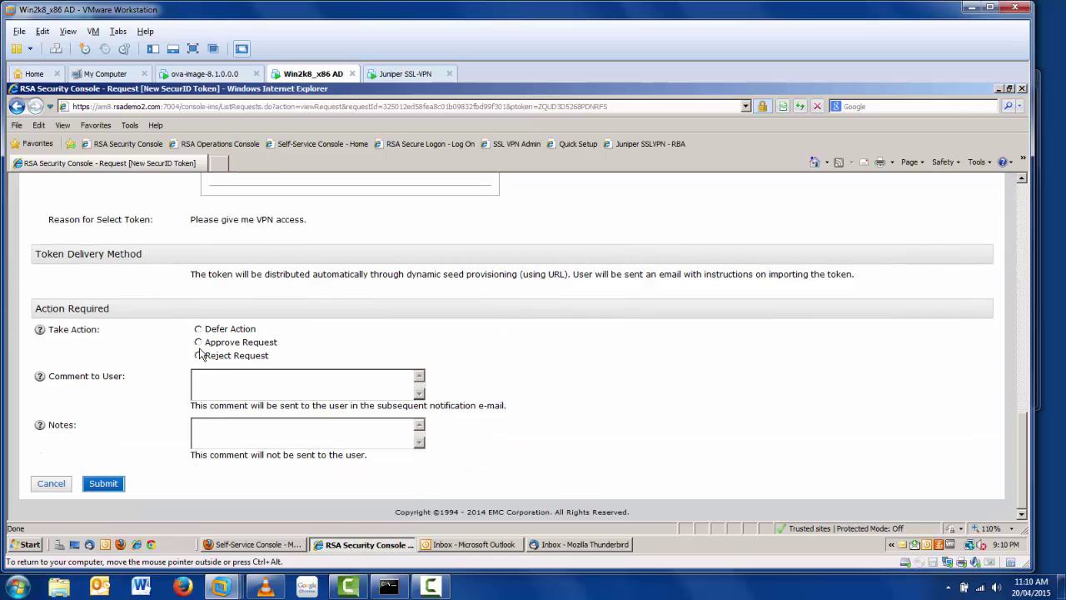
pyautogui.click(199, 342)
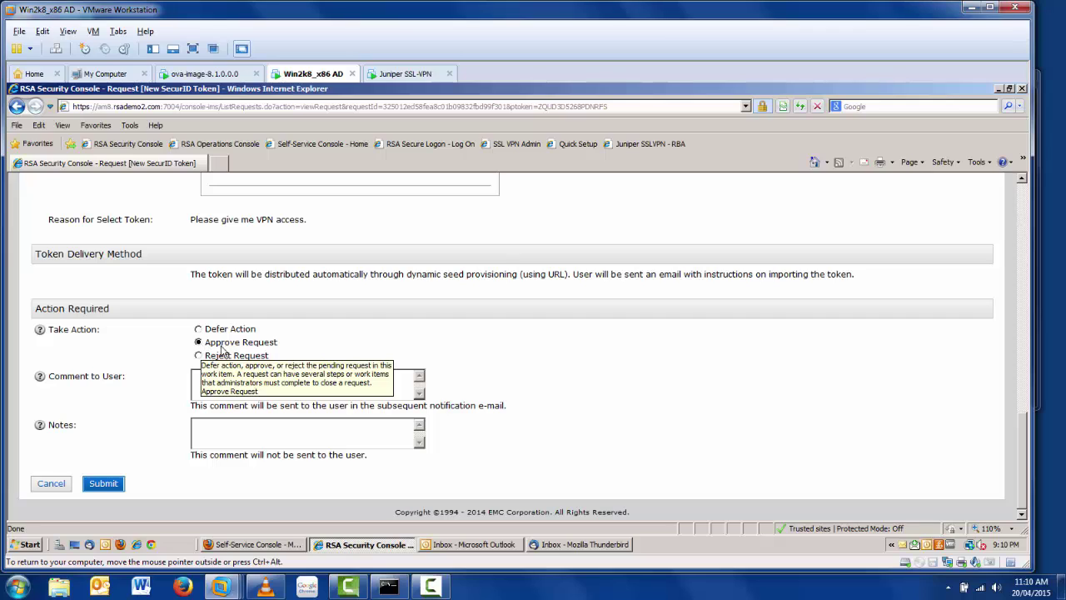
pyautogui.click(281, 386)
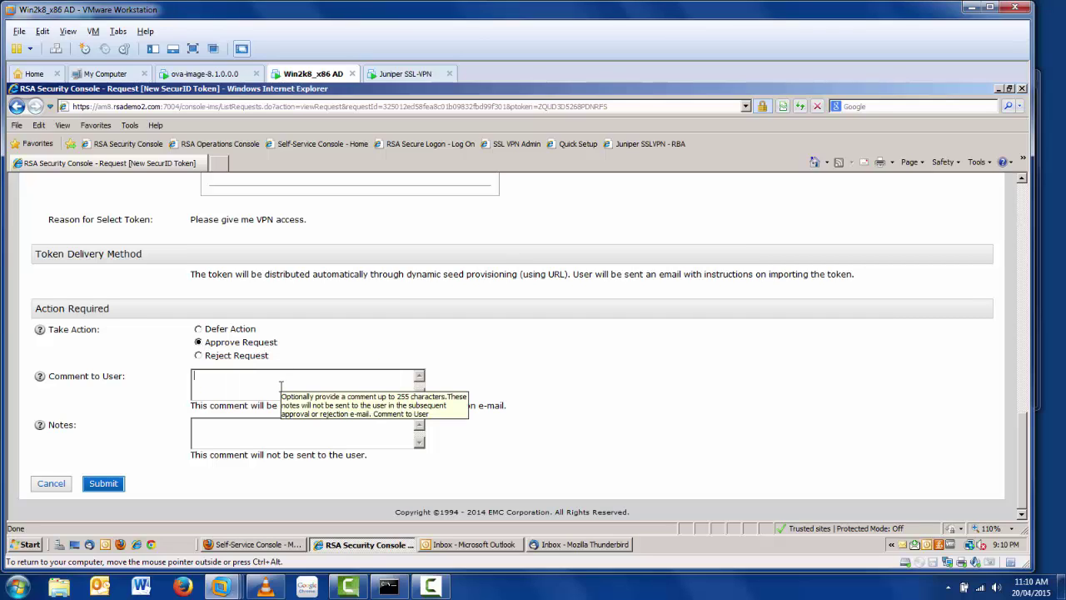
pyautogui.write('Please install')
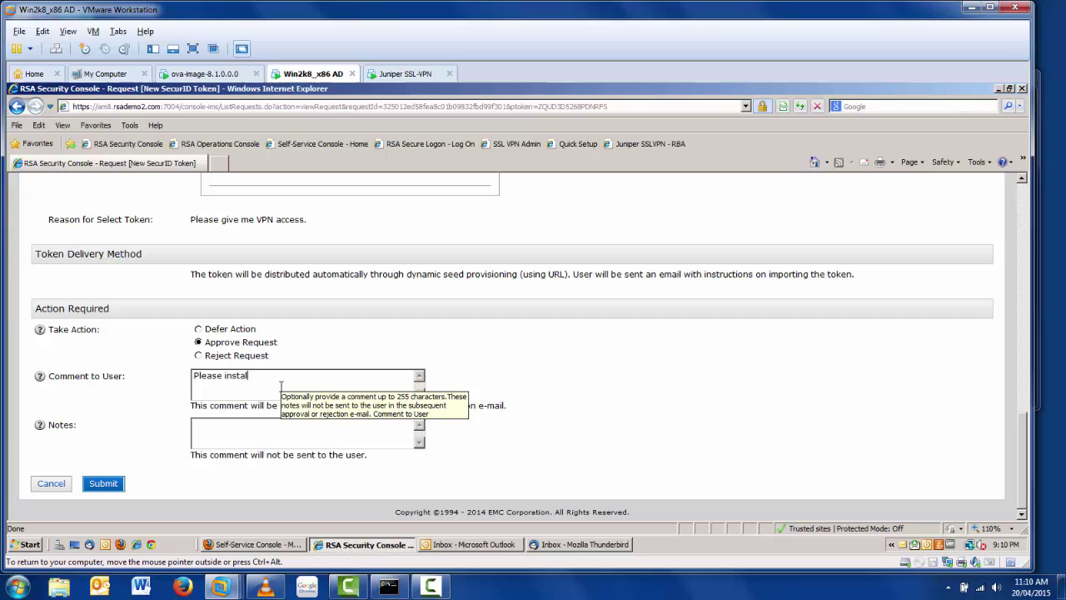
pyautogui.write(' this on your android')
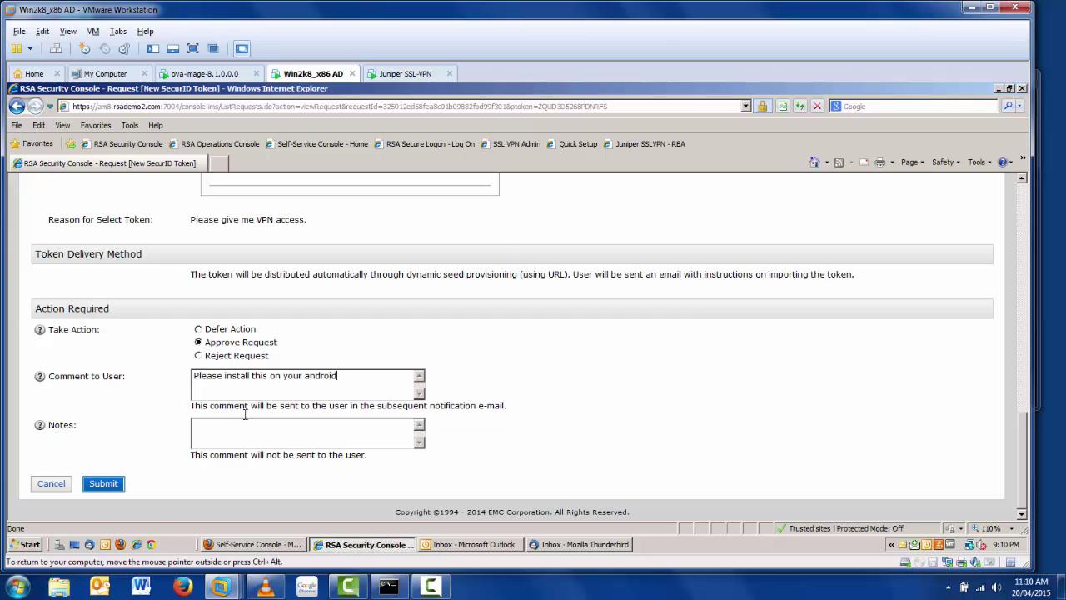
pyautogui.click(109, 491)
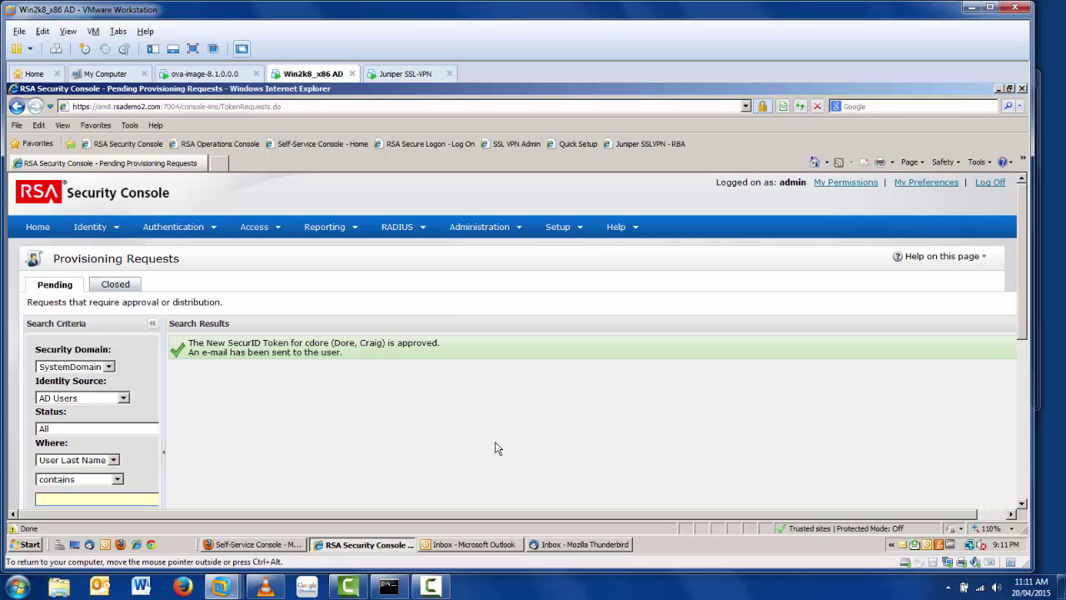
# Step: In Thunderbird, fetch new mail and open the software token approval e-mail
pyautogui.click(998, 88)
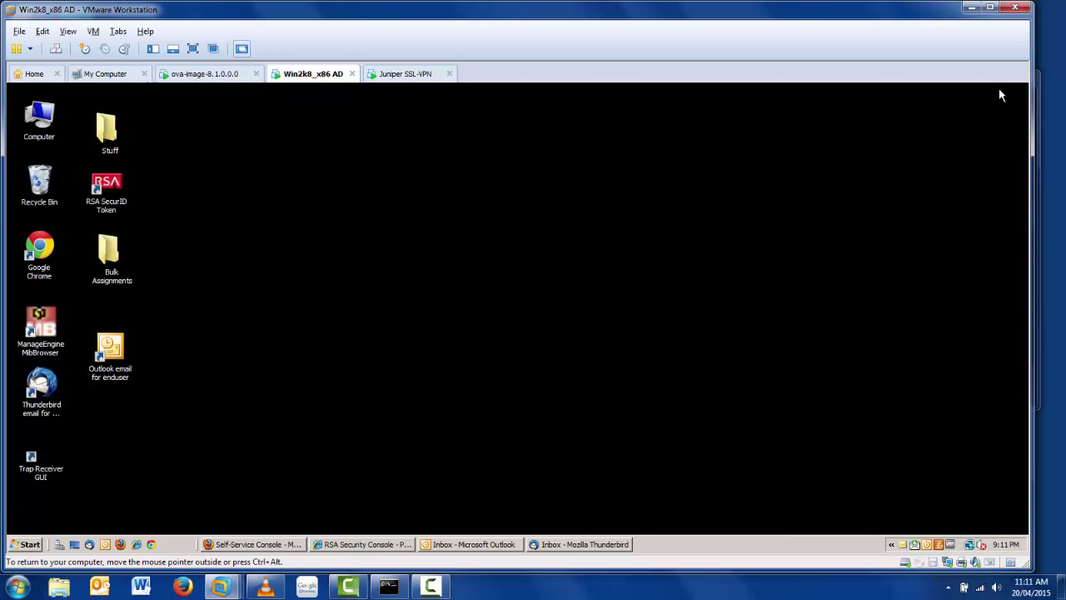
pyautogui.click(569, 546)
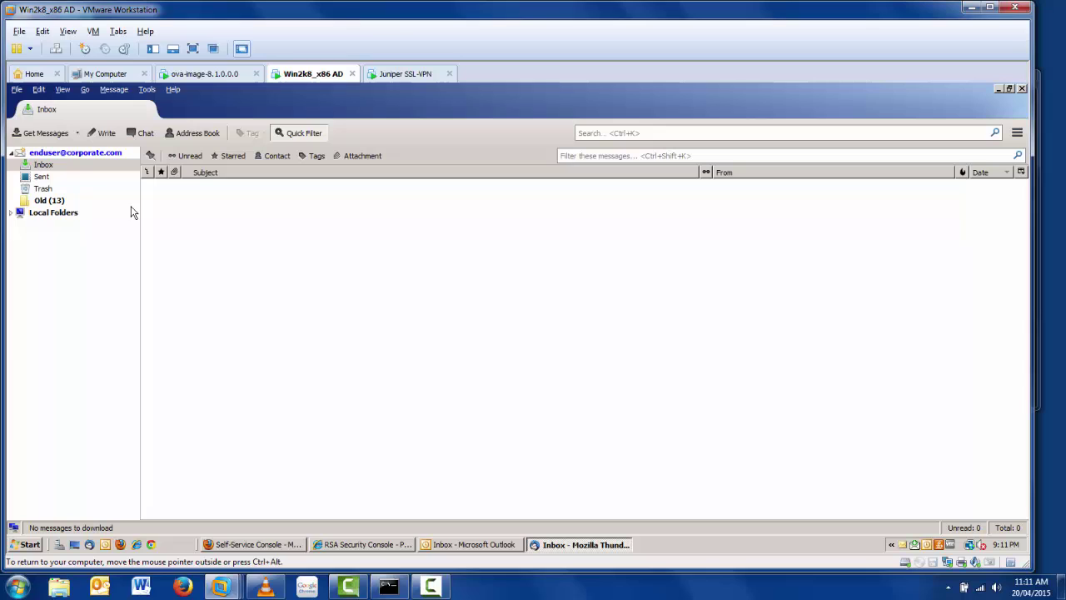
pyautogui.click(40, 136)
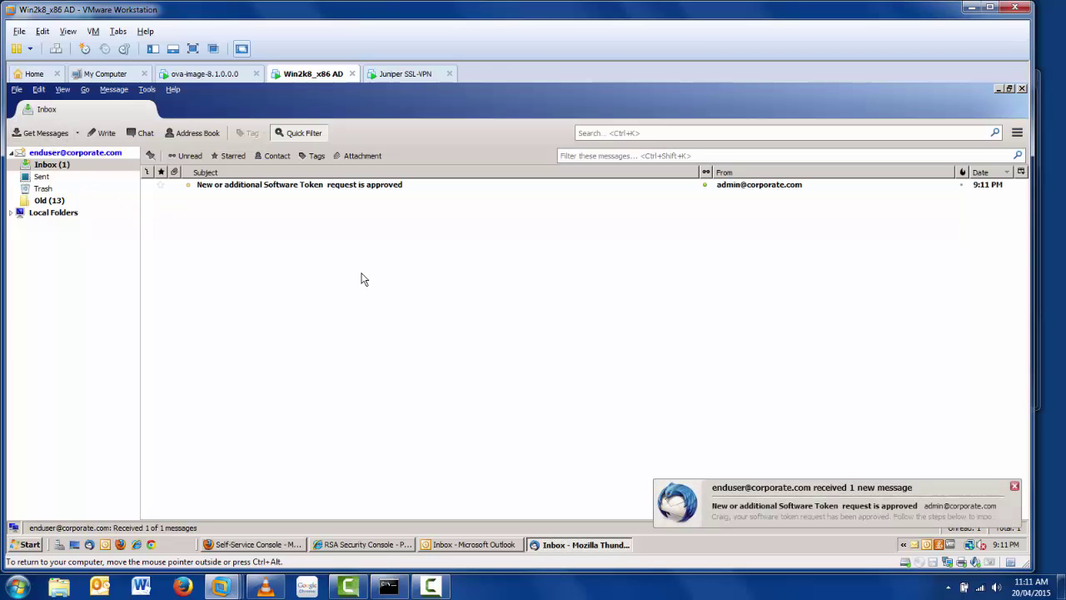
pyautogui.doubleClick(360, 185)
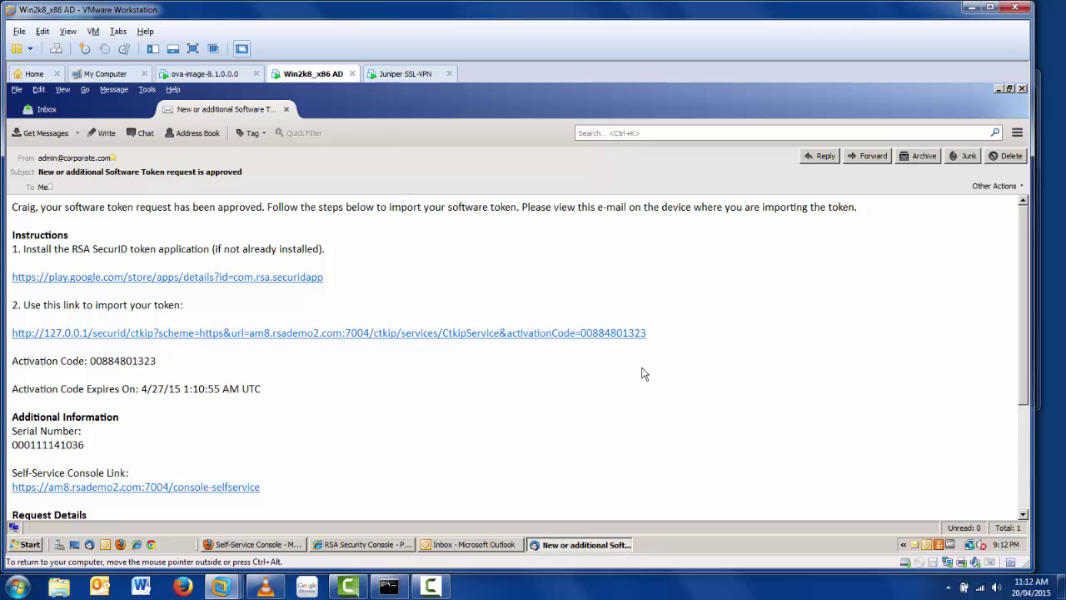
# Step: Select the activation code in the approval e-mail
pyautogui.doubleClick(125, 360)
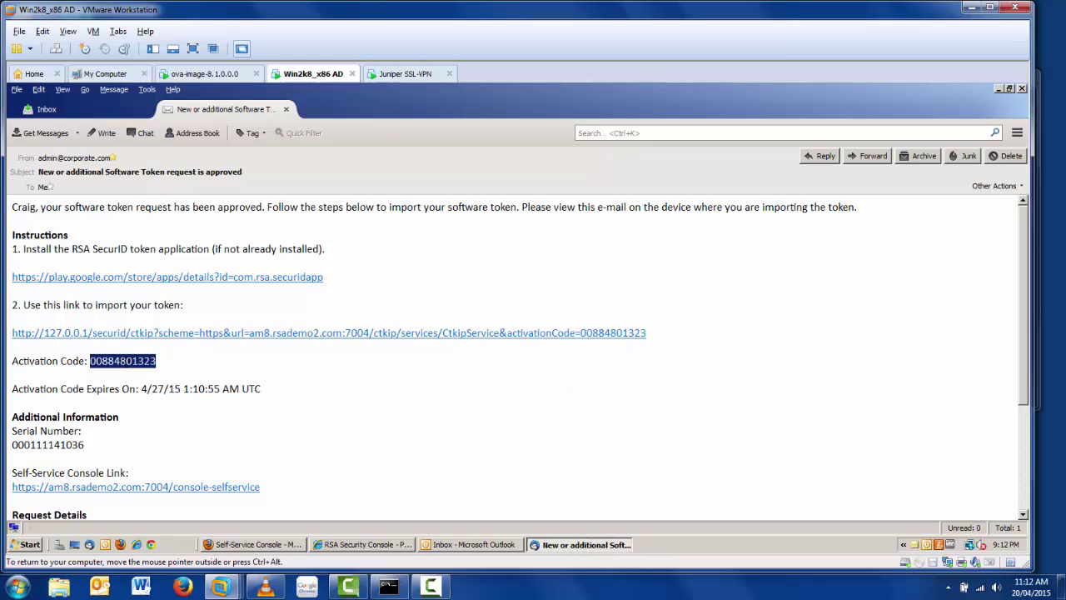
pyautogui.click(185, 363)
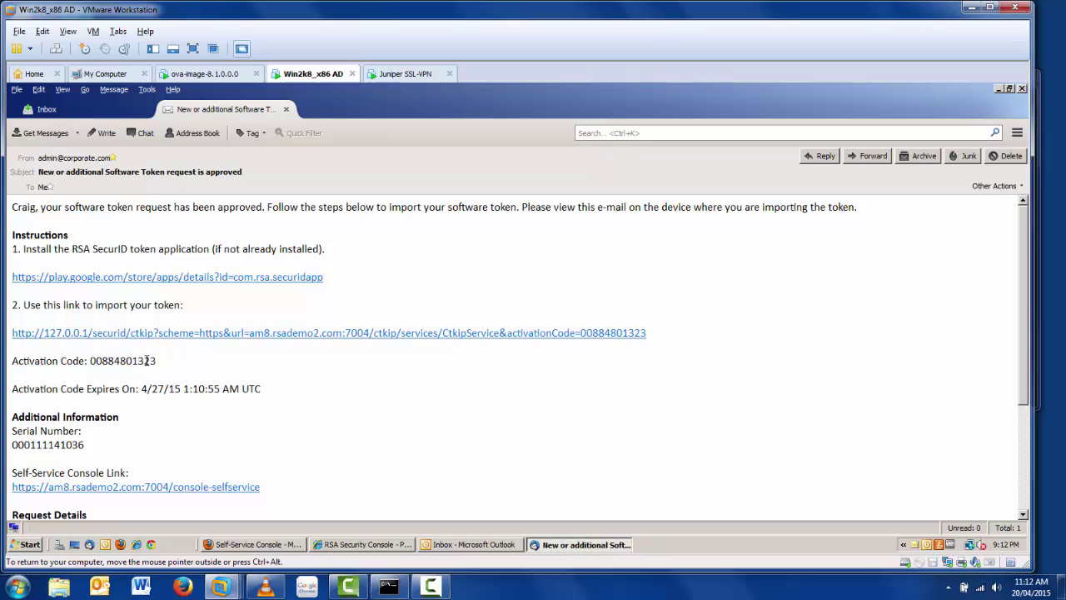
pyautogui.doubleClick(137, 360)
pyautogui.click(197, 367)
# Step: Bring up the Camtasia screen recording controls from the taskbar
pyautogui.click(431, 586)
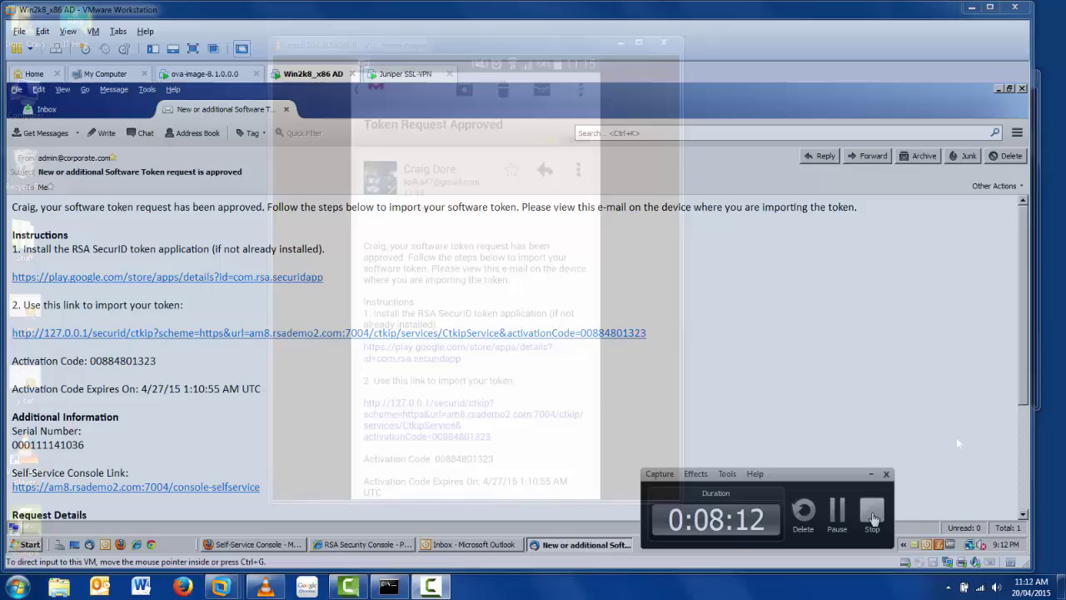